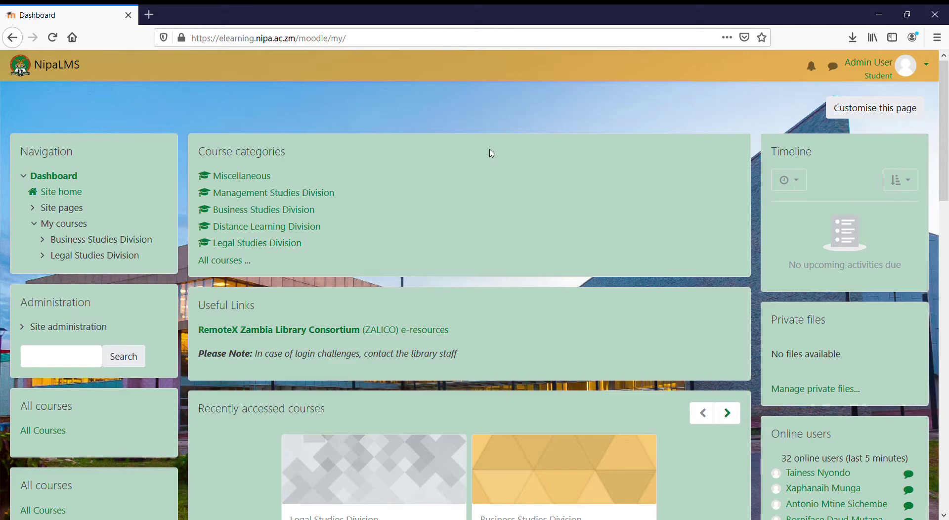
Review the dashboard's recently accessed courses, course overview, calendar and upcoming events.
scroll(721, 448, down, 3)
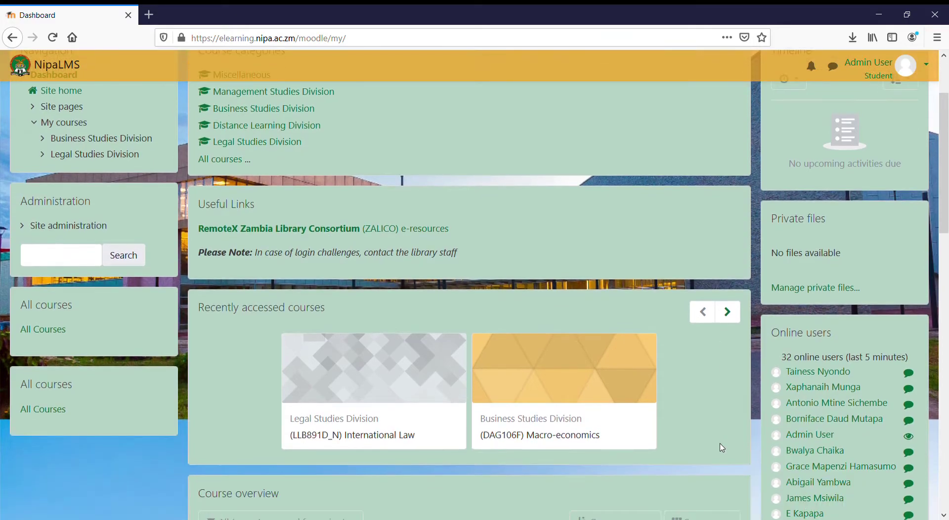
scroll(699, 412, down, 1)
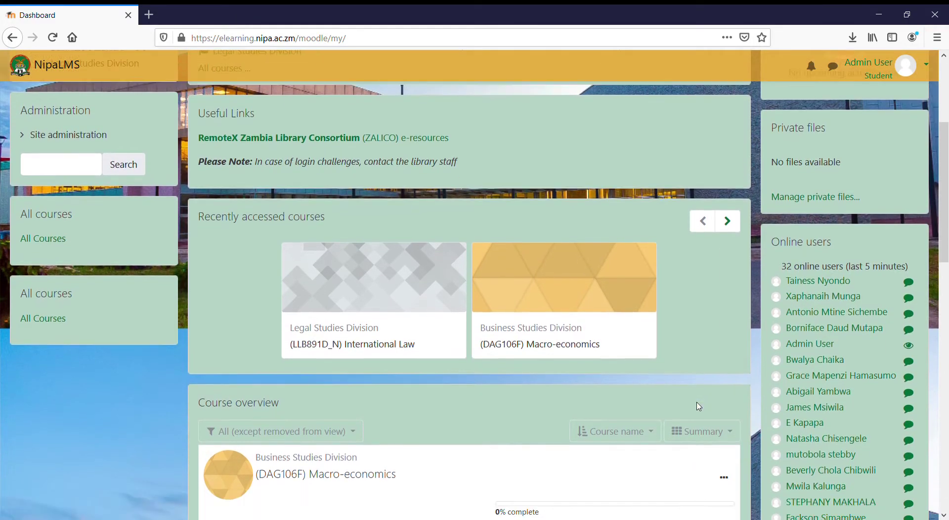
scroll(447, 375, down, 1)
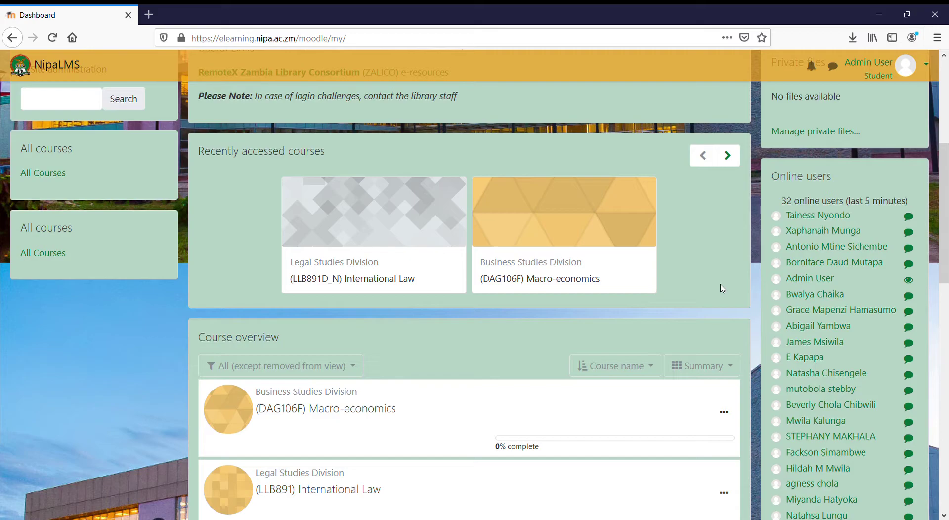
scroll(722, 281, down, 3)
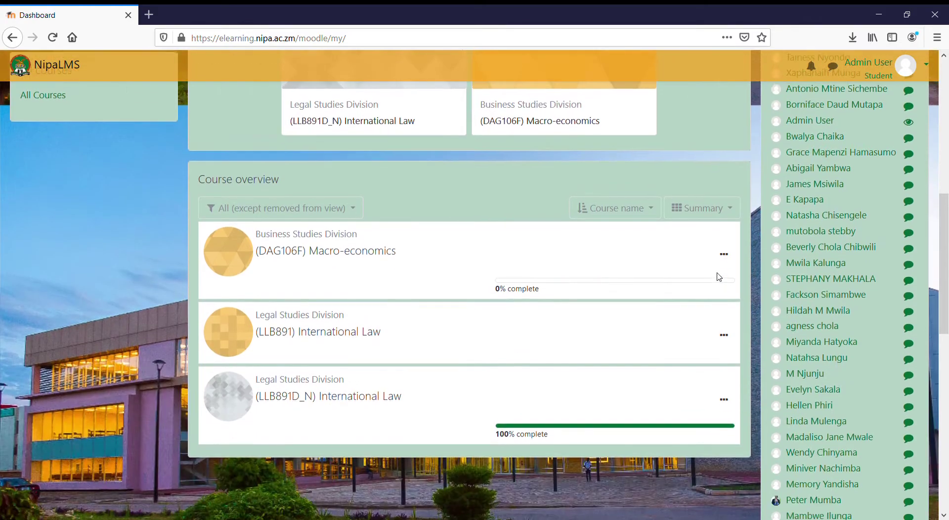
scroll(720, 275, up, 2)
scroll(720, 275, down, 4)
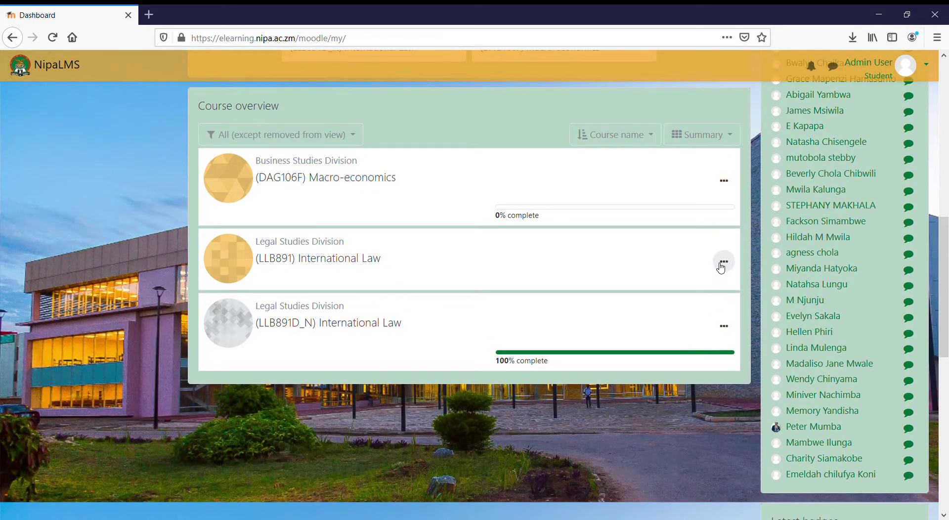
scroll(721, 267, down, 8)
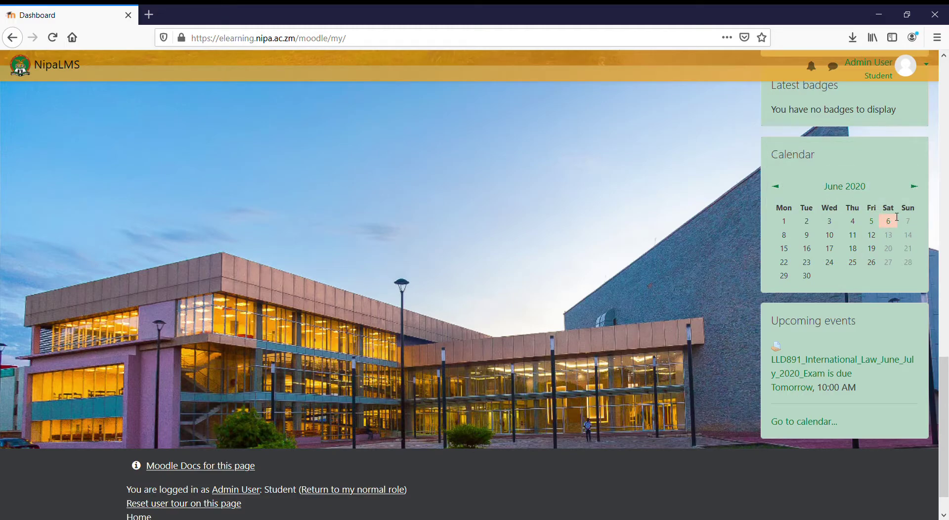
mouse_move(890, 228)
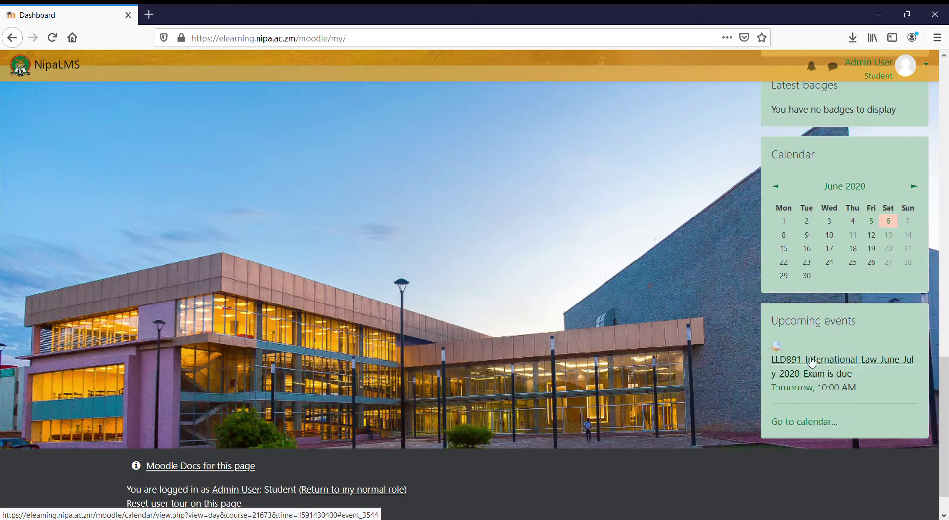
scroll(812, 362, up, 15)
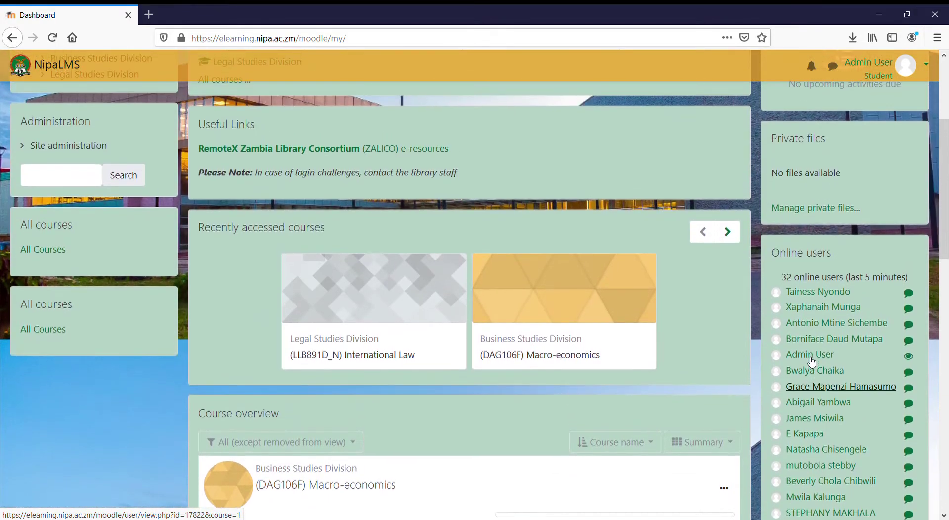
Open the exam assignment LLD891_International_Law_June_July_2020_Exam in the (LLB891D_N) International Law course and review its instructions and submission status.
click(355, 356)
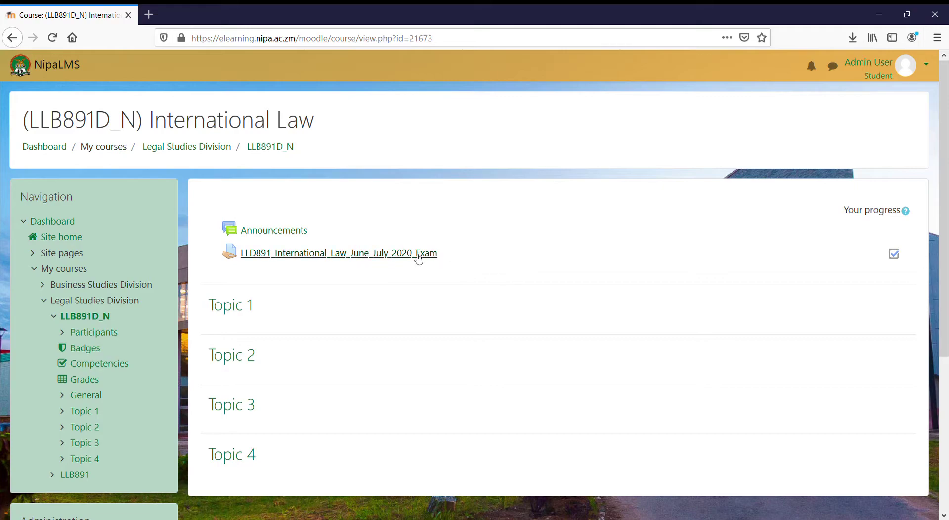
click(399, 256)
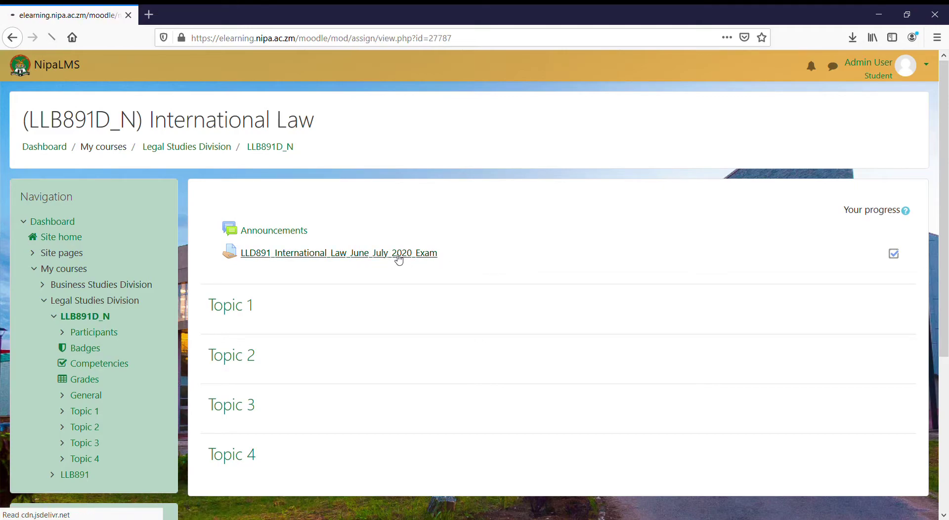
scroll(590, 297, down, 2)
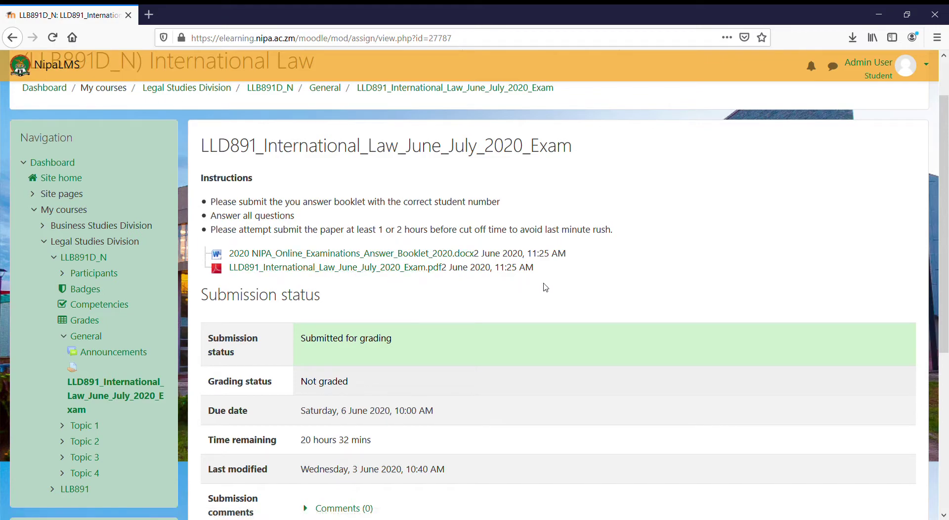
scroll(544, 285, down, 2)
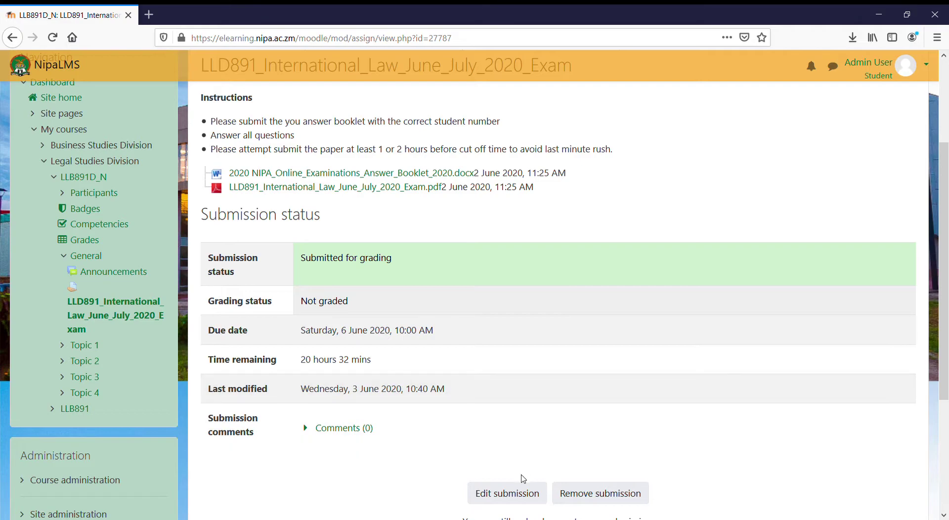
Upload BMG101 quiz.docx to the exam's file submissions and save the submission.
click(516, 497)
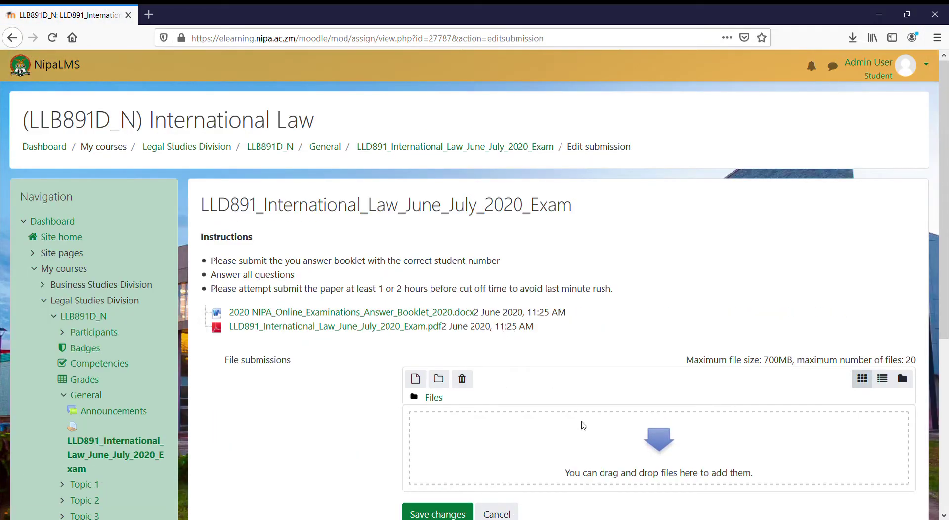
scroll(579, 415, down, 2)
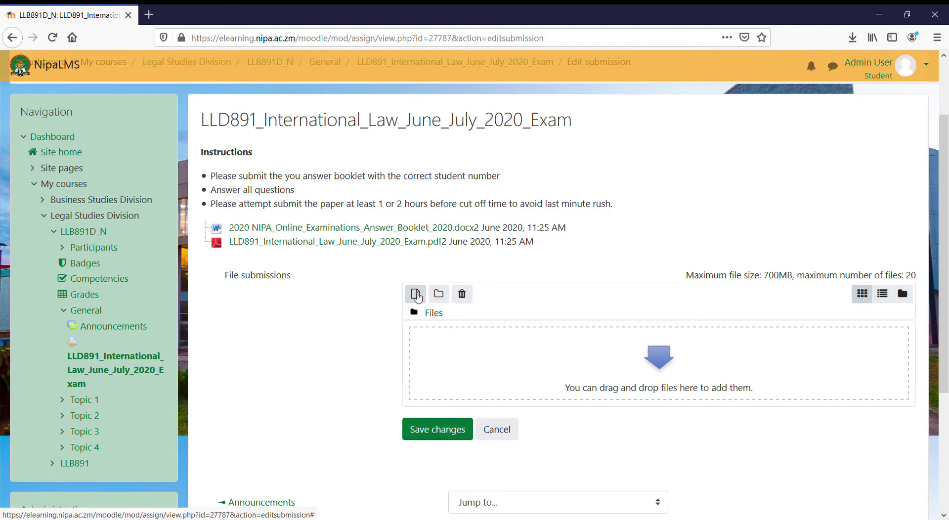
click(416, 295)
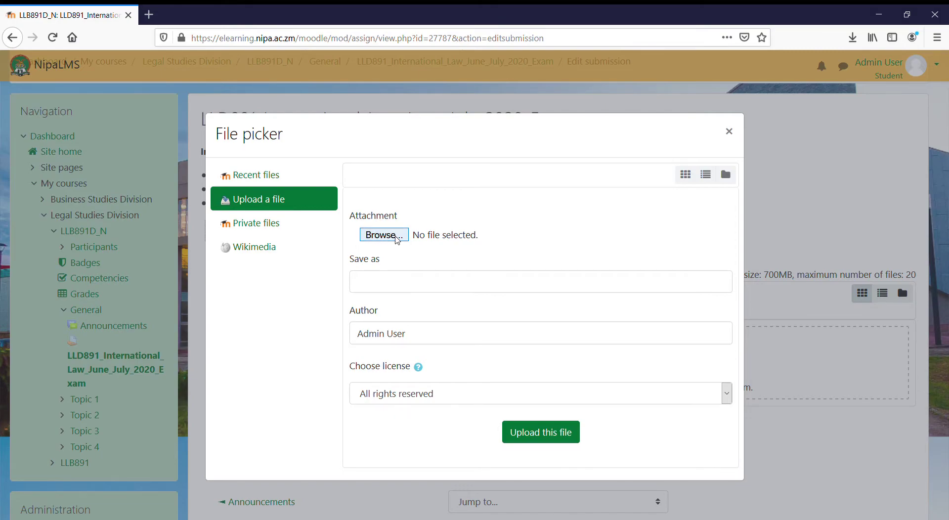
click(397, 239)
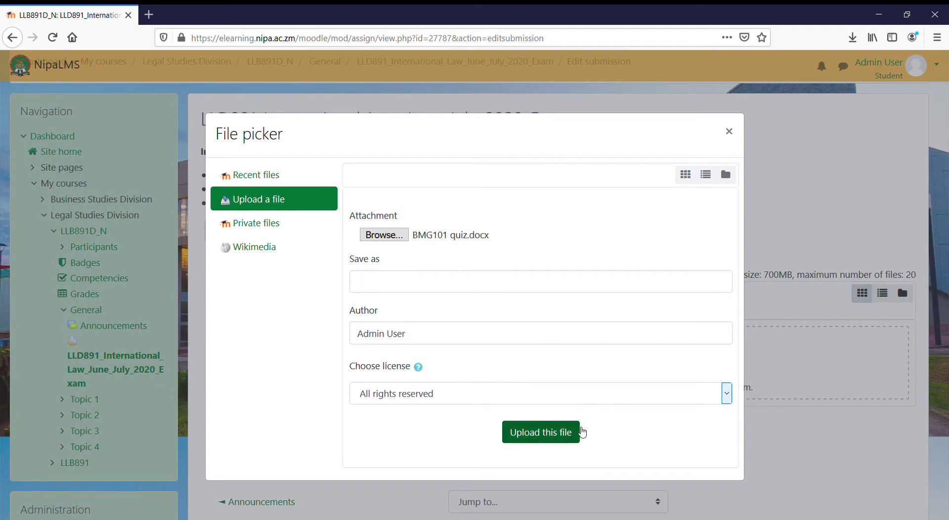
click(552, 437)
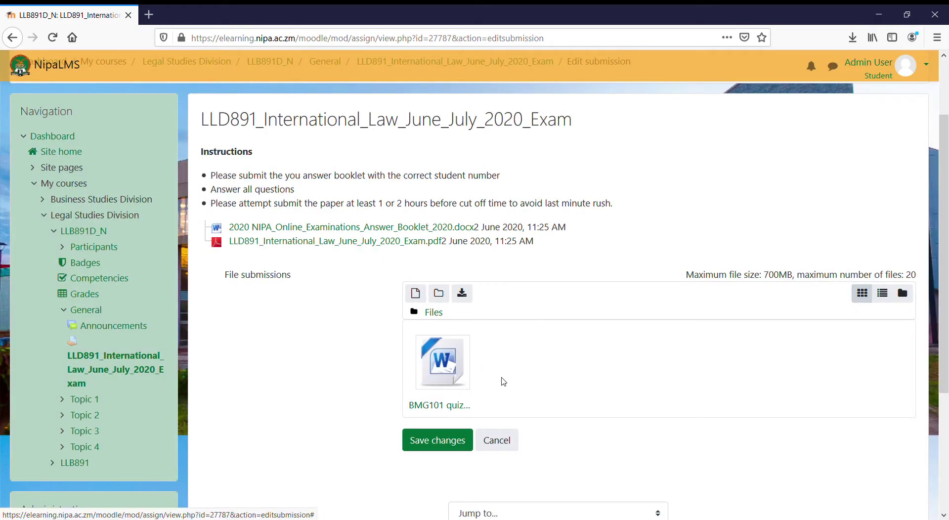
scroll(500, 381, down, 1)
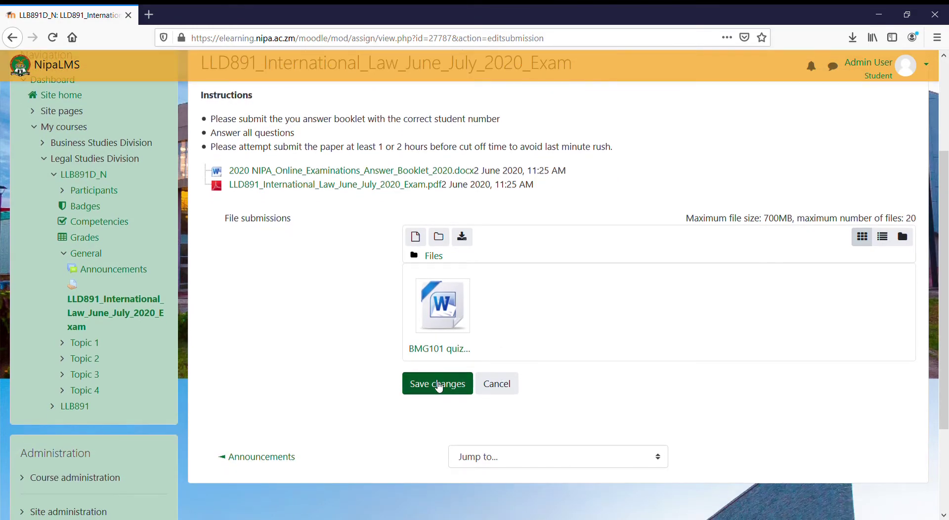
click(441, 391)
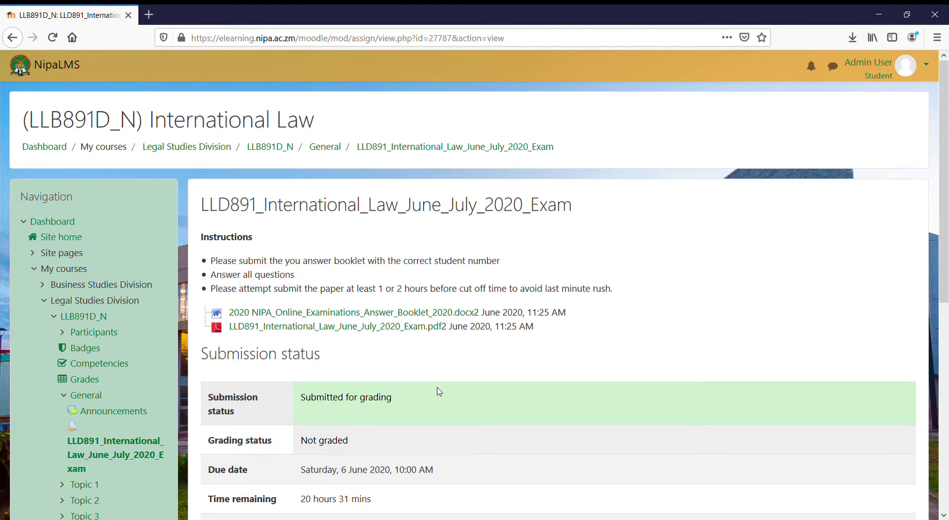
Reopen the exam submission for editing and delete BMG101 quiz.docx from its files.
scroll(439, 391, down, 1)
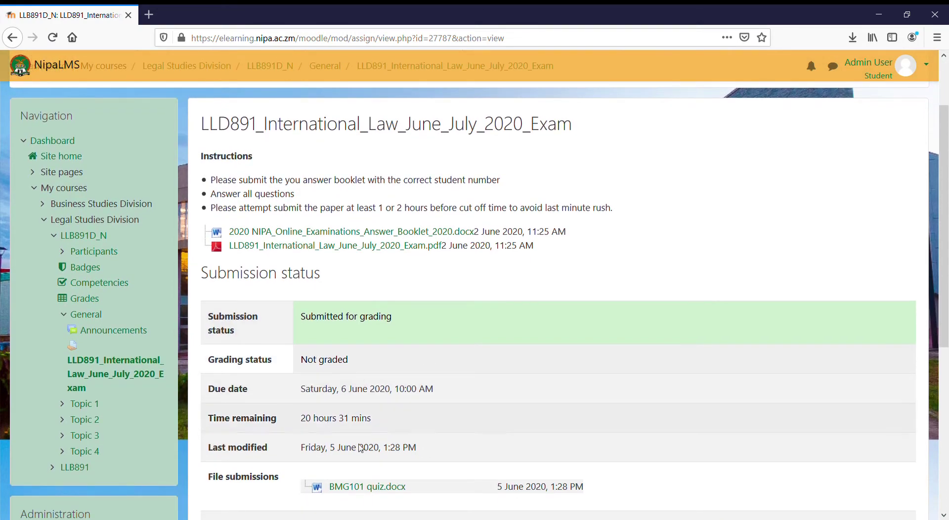
scroll(449, 432, down, 1)
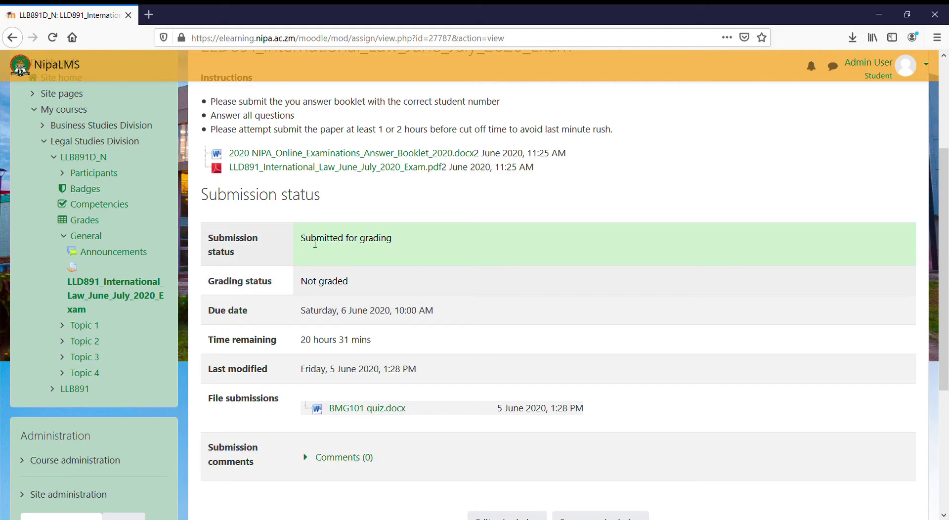
scroll(512, 306, down, 3)
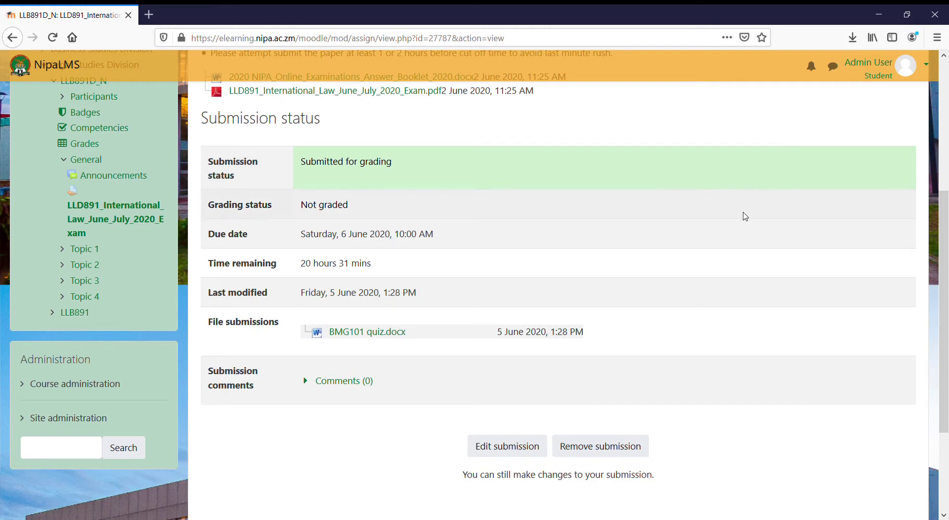
scroll(735, 228, up, 2)
scroll(734, 226, down, 1)
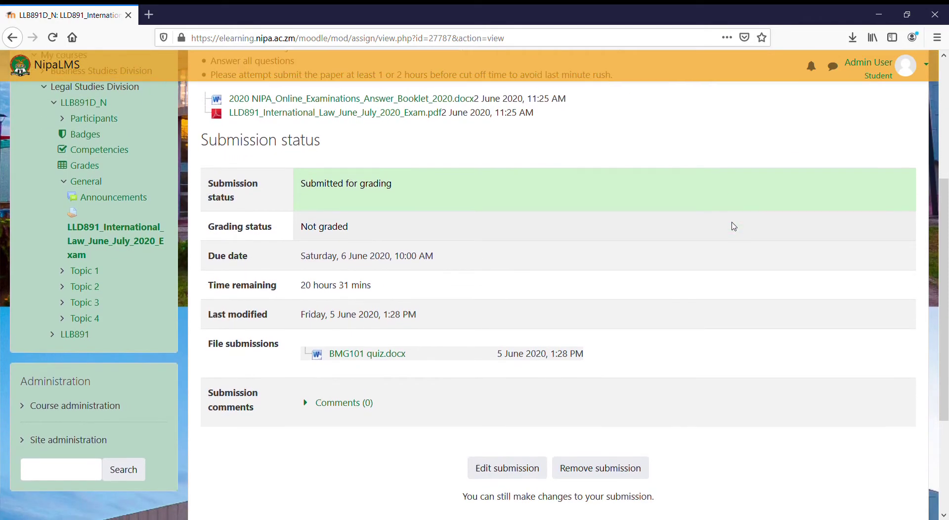
scroll(619, 297, down, 1)
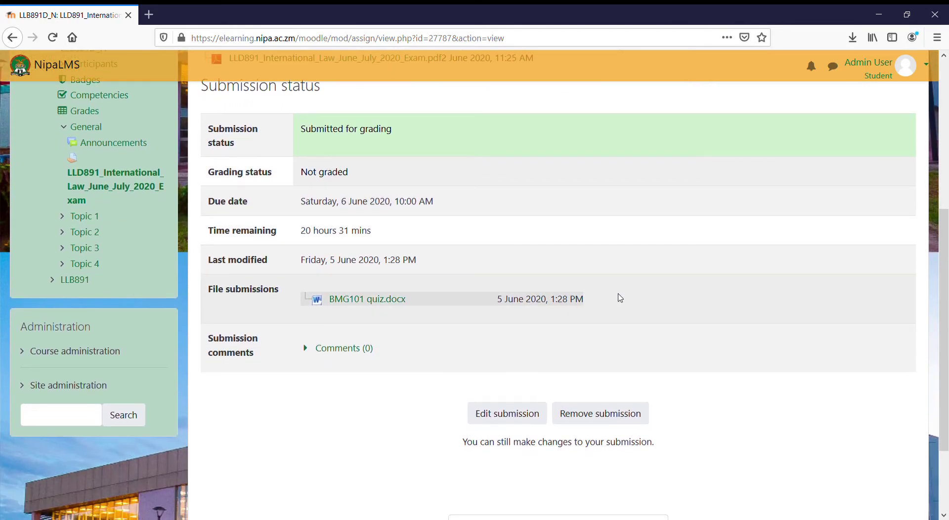
click(514, 411)
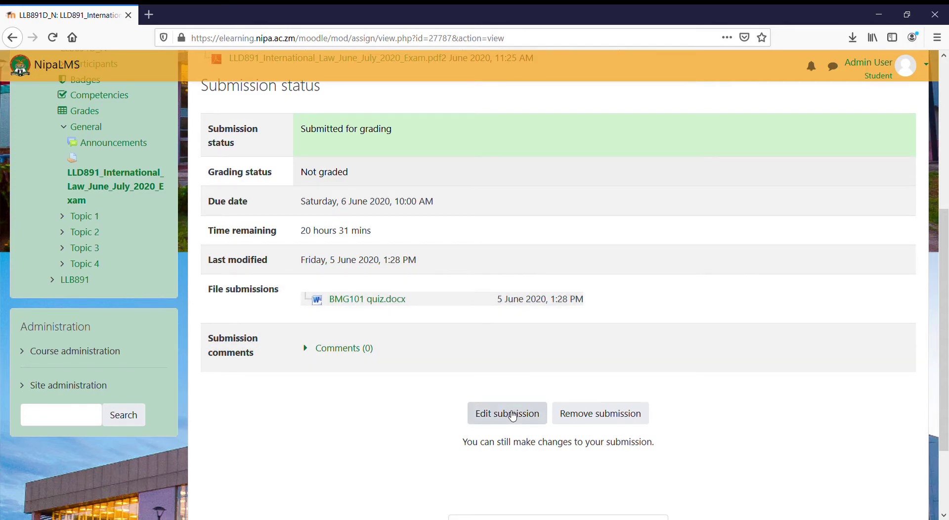
scroll(546, 368, down, 2)
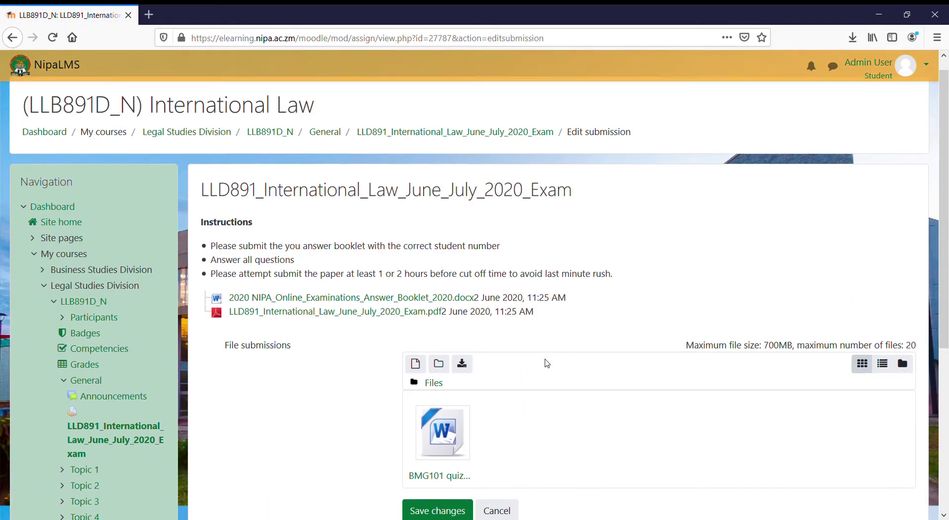
click(446, 377)
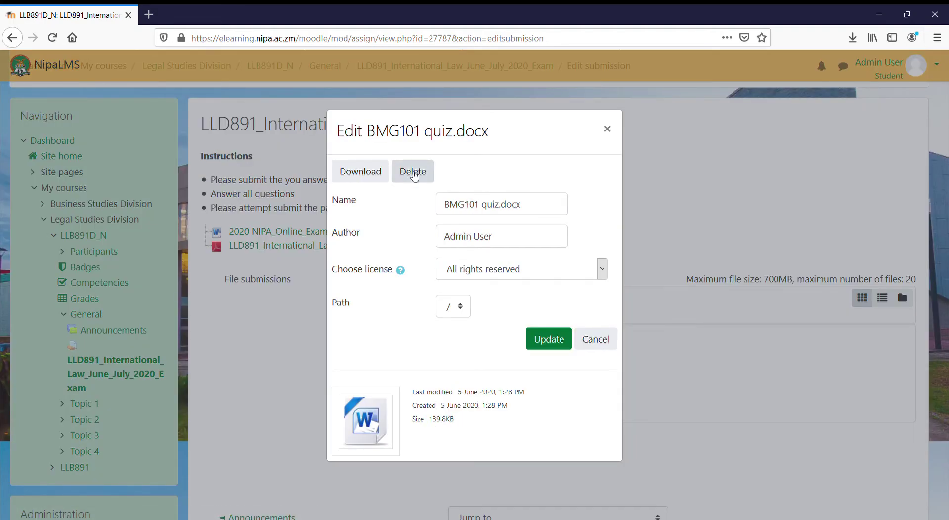
click(413, 173)
click(451, 312)
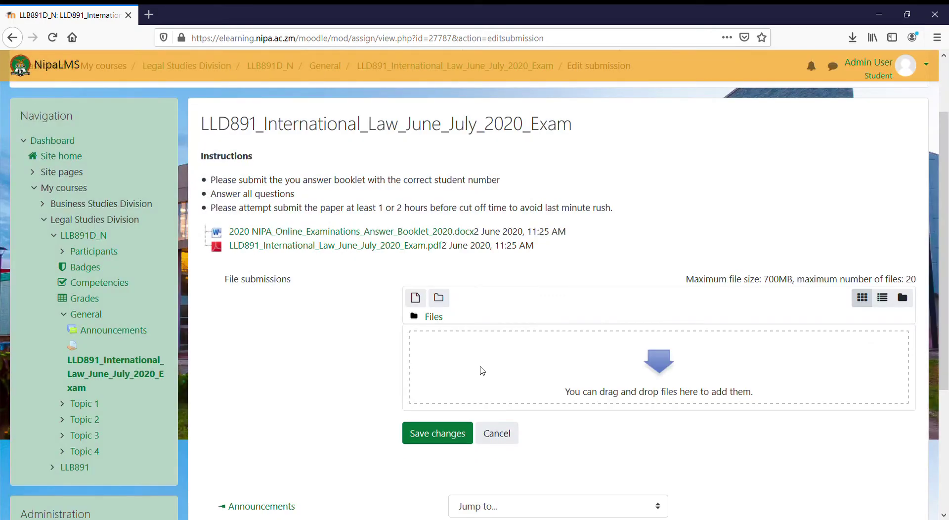
Upload the assignment Word document named with the student number as the replacement file and save the submission.
click(416, 299)
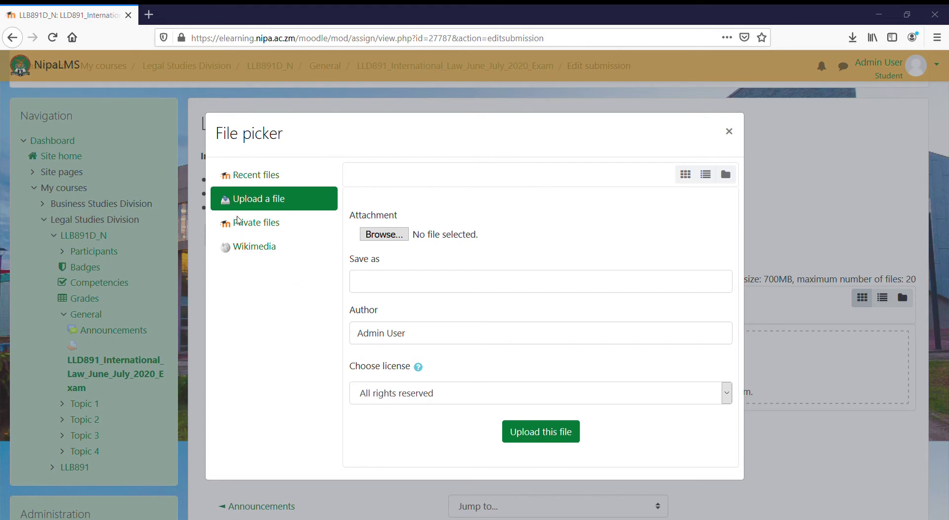
double_click(504, 405)
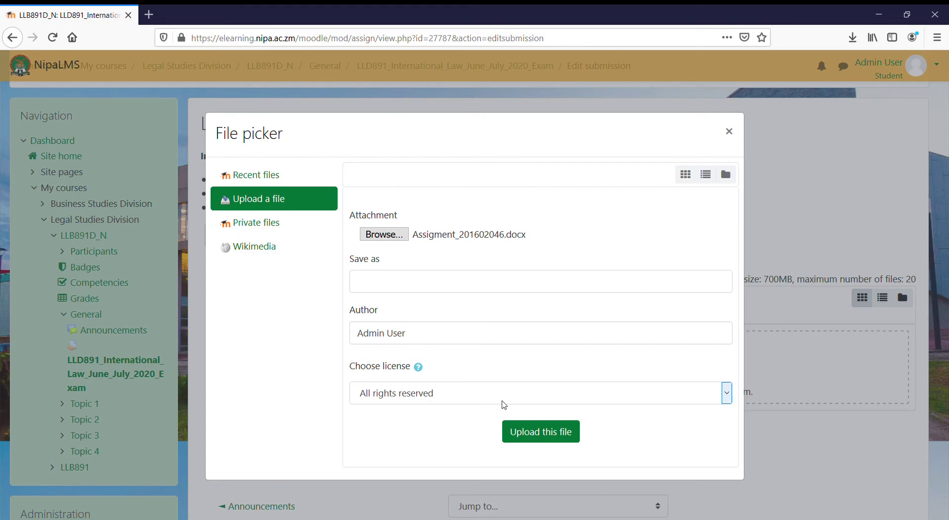
click(556, 439)
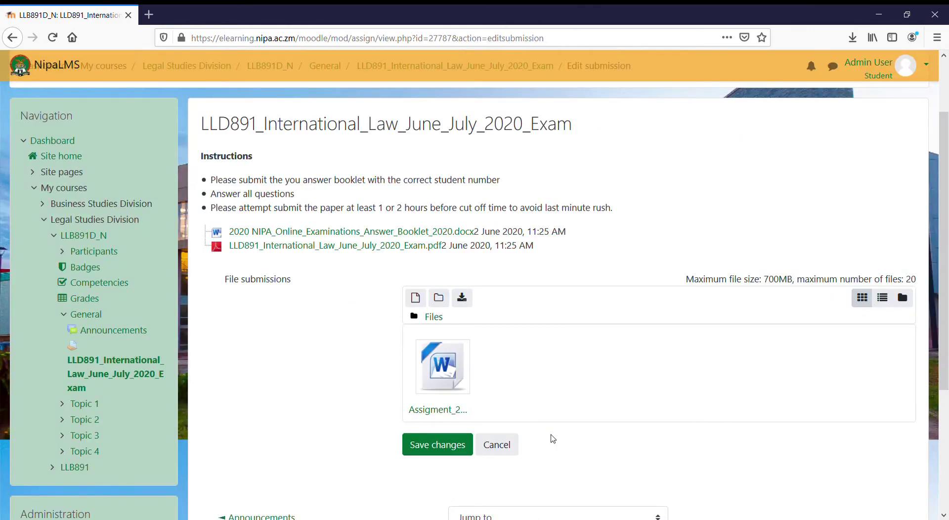
scroll(467, 403, down, 1)
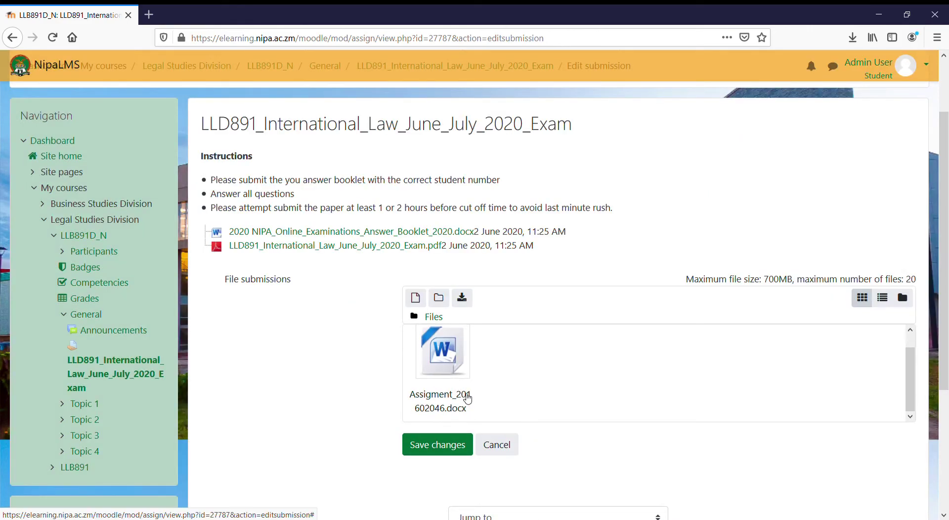
scroll(578, 388, down, 3)
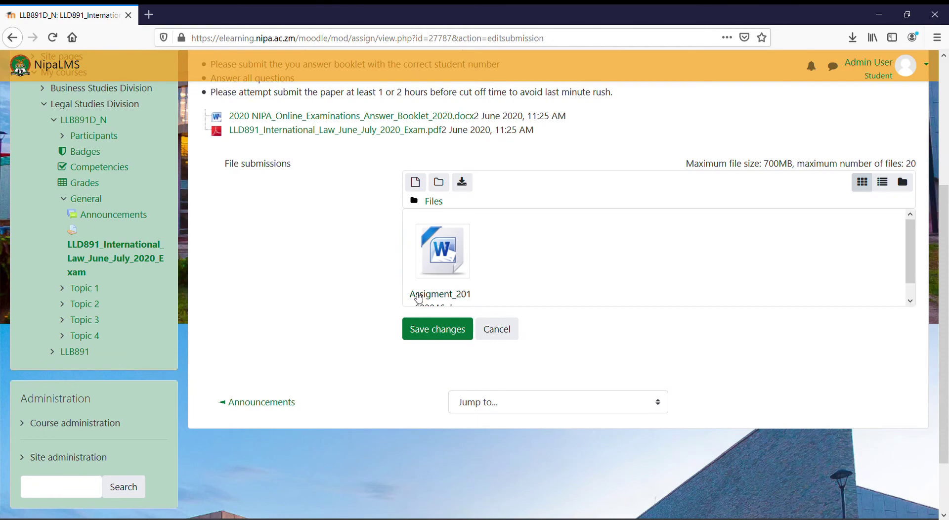
click(426, 327)
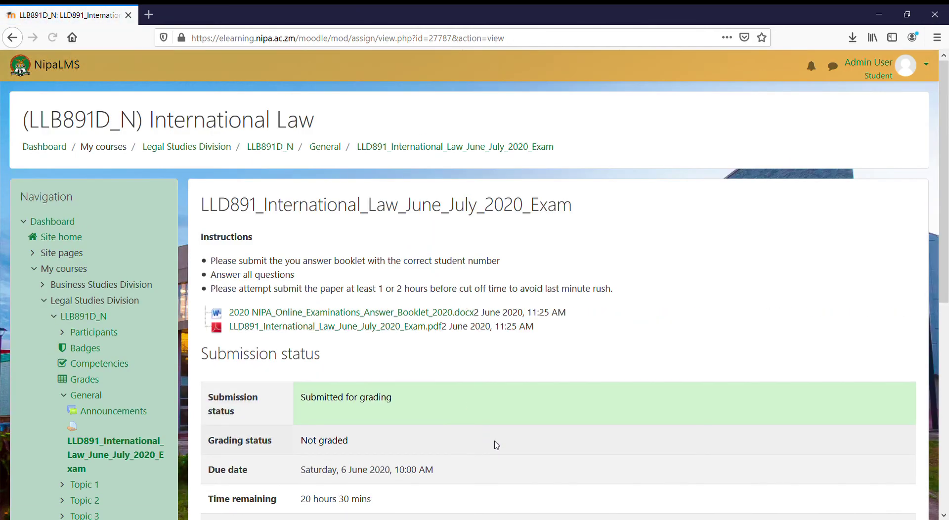
scroll(496, 441, down, 3)
scroll(496, 441, down, 1)
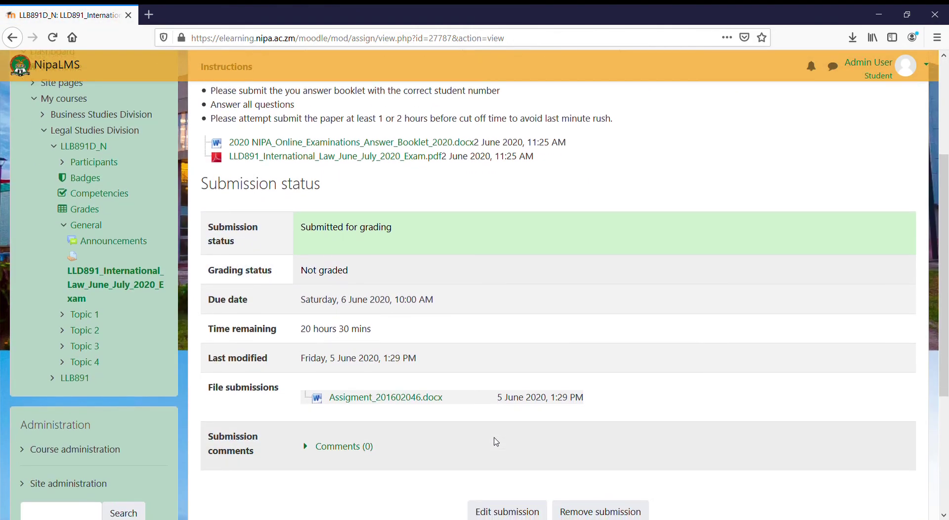